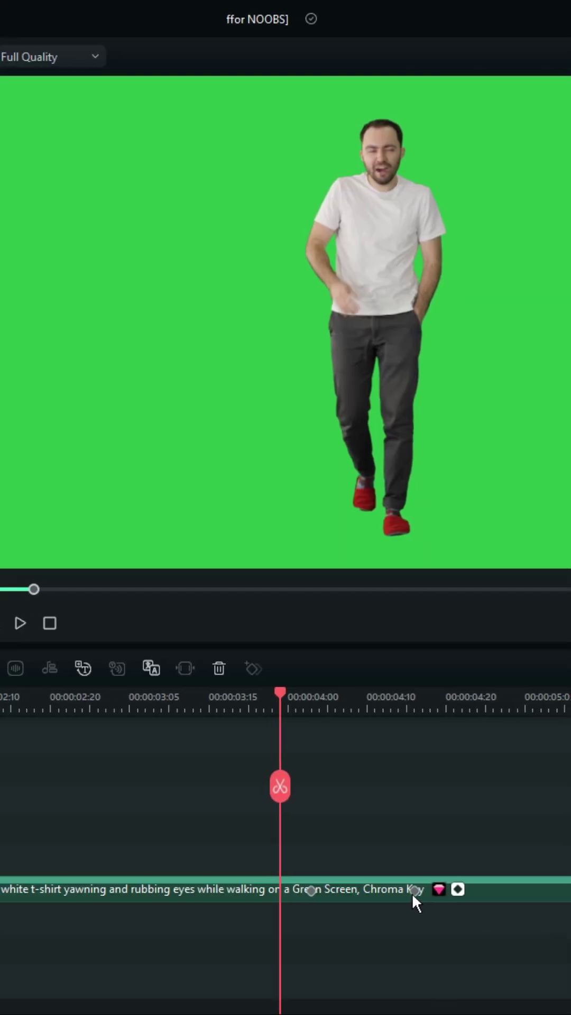
Show the Bezier Curve interpolation options for the green-screen clip's keyframe.
{"action": "right_click", "coordinate": [412, 892]}
{"action": "mouse_move", "coordinate": [249, 827]}
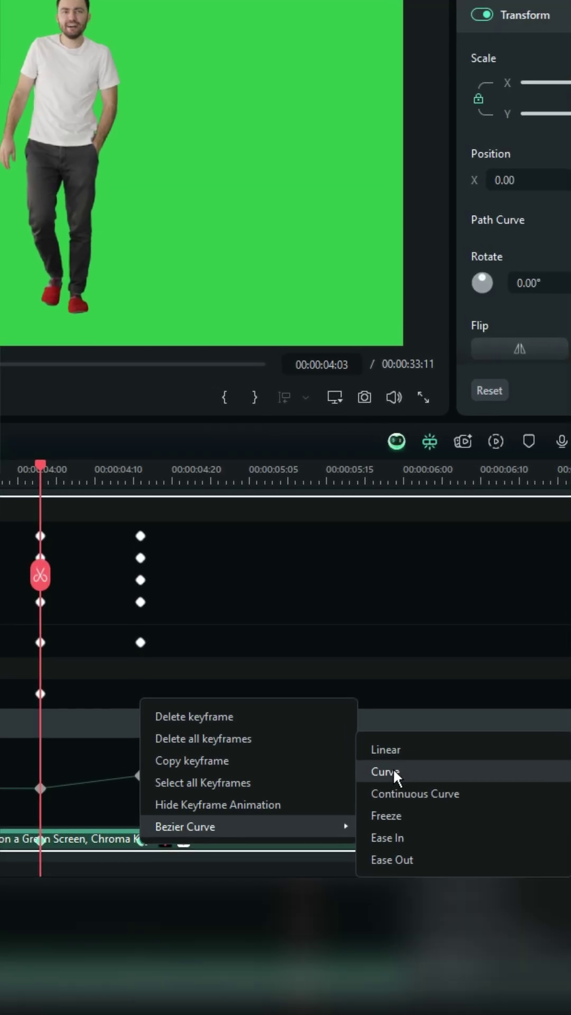
Apply Curve interpolation to the 00:00:04:00 keyframe and bring up options for the 00:00:04:10 keyframe.
{"action": "left_click", "coordinate": [394, 774]}
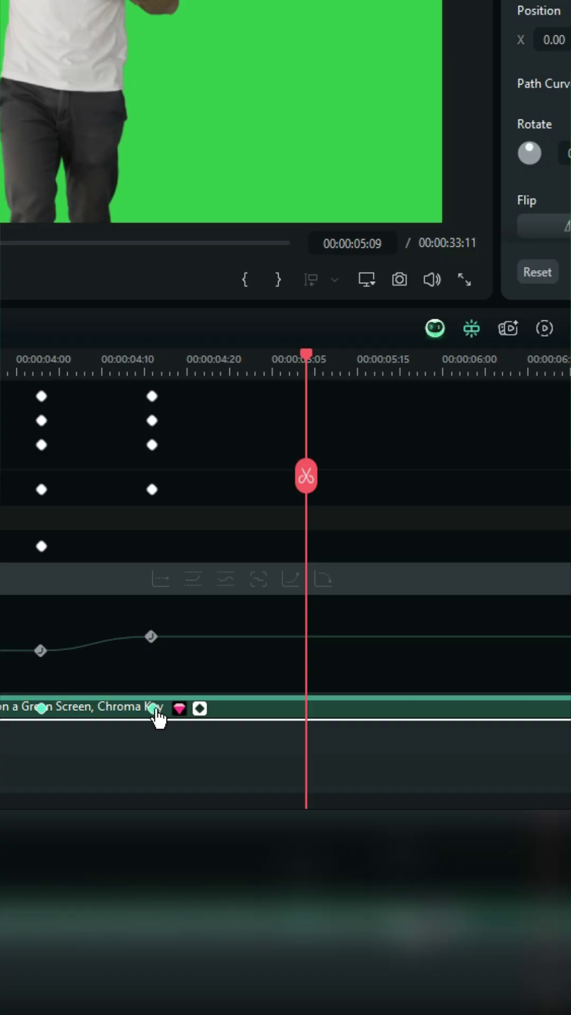
{"action": "right_click", "coordinate": [155, 707]}
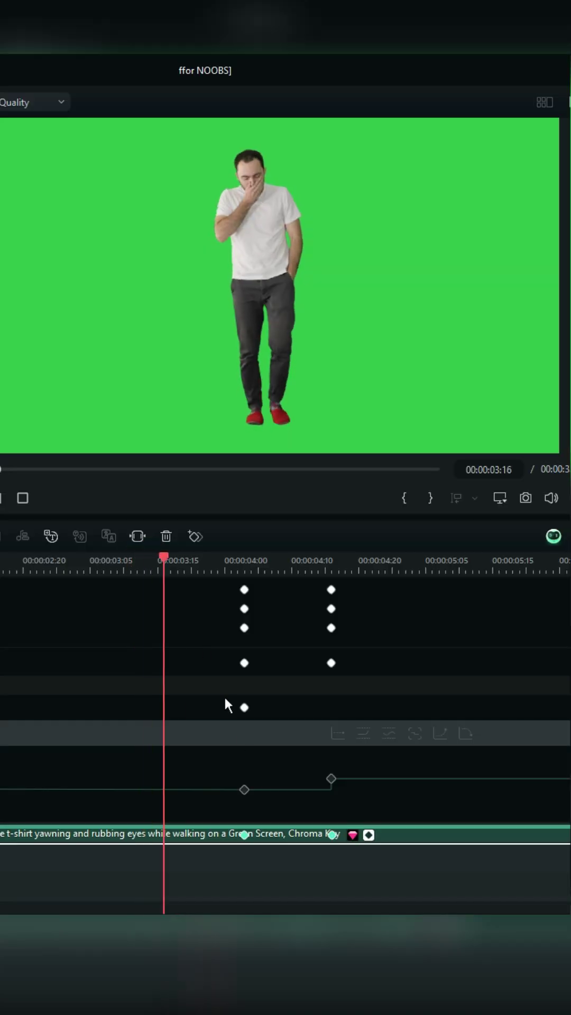
Give the 00:00:04:00 keyframe a different Bezier curve type.
{"action": "left_click", "coordinate": [245, 835]}
{"action": "right_click", "coordinate": [244, 835]}
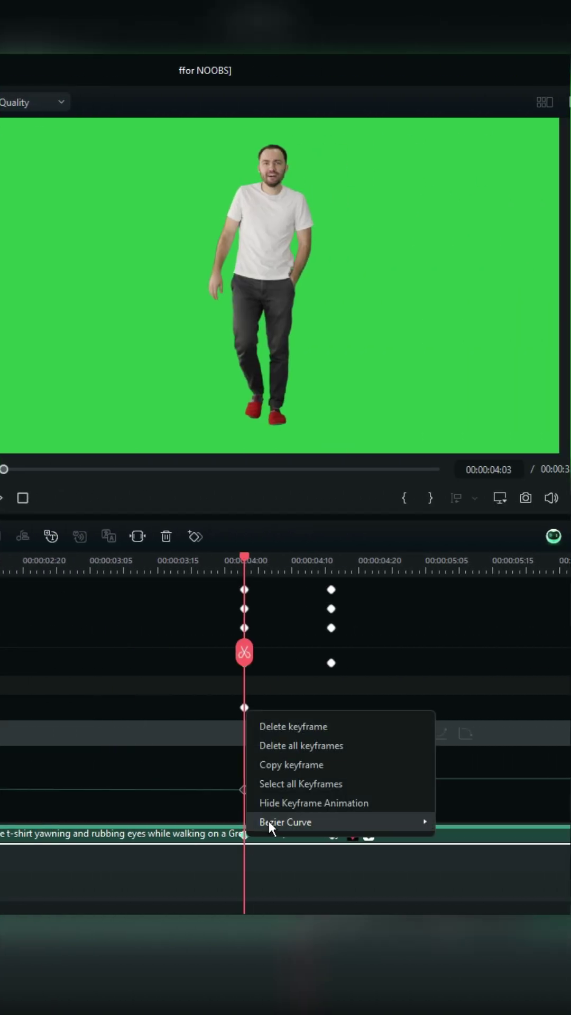
{"action": "right_click", "coordinate": [335, 832]}
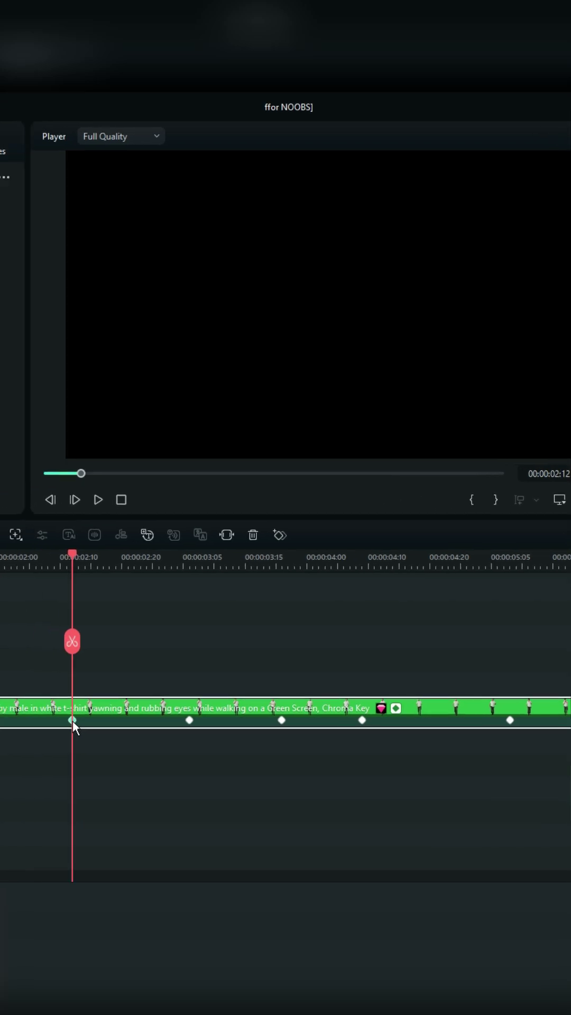
Select all keyframes on the green-screen clip and set them to Continuous Curve.
{"action": "right_click", "coordinate": [136, 714]}
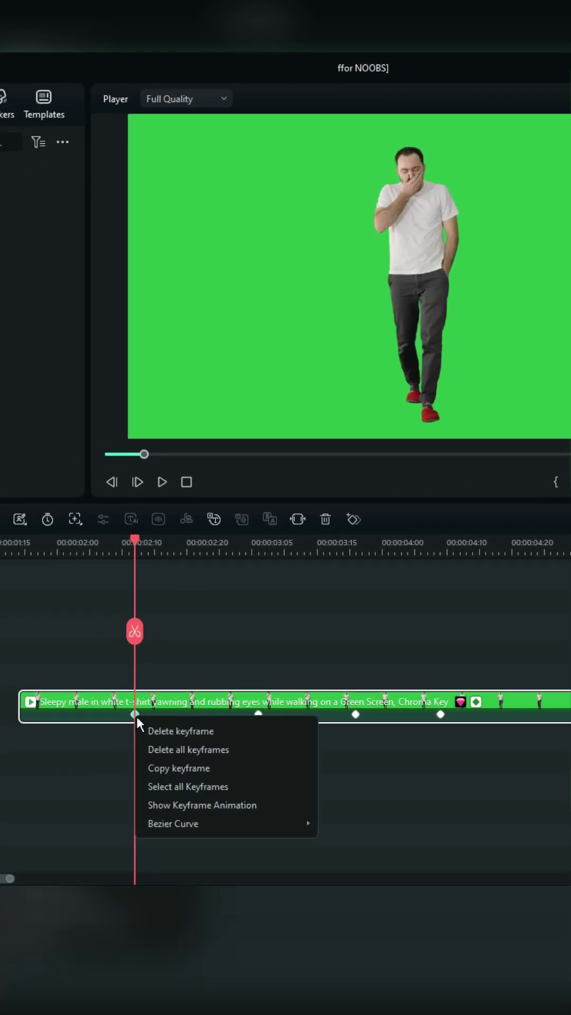
{"action": "left_click", "coordinate": [163, 785]}
{"action": "right_click", "coordinate": [157, 753]}
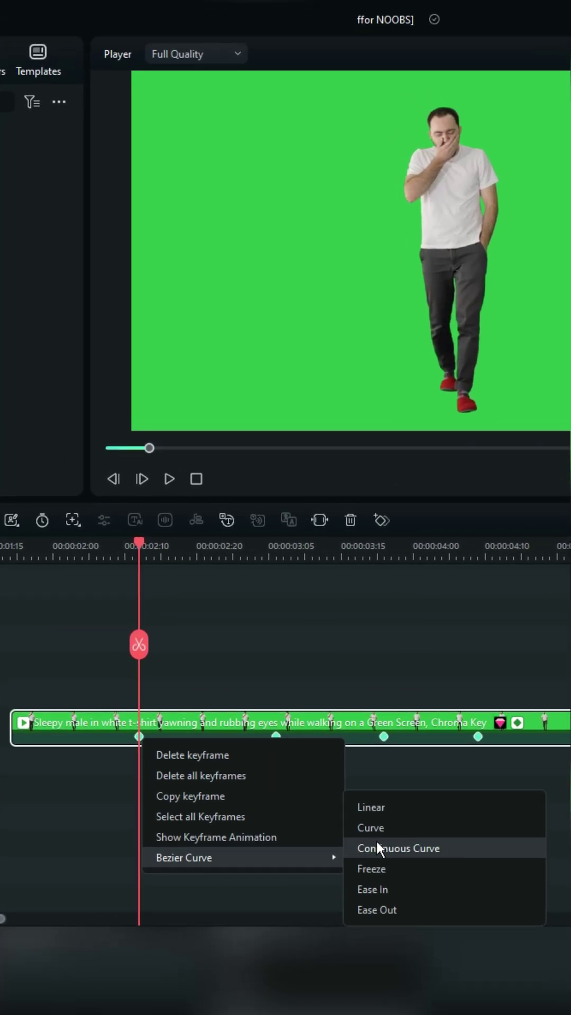
{"action": "left_click", "coordinate": [370, 853]}
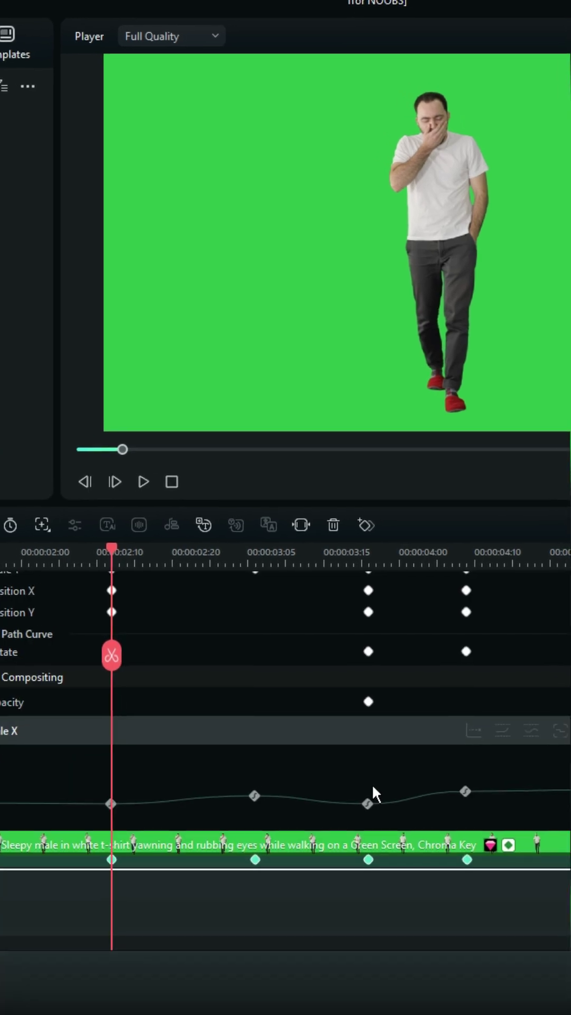